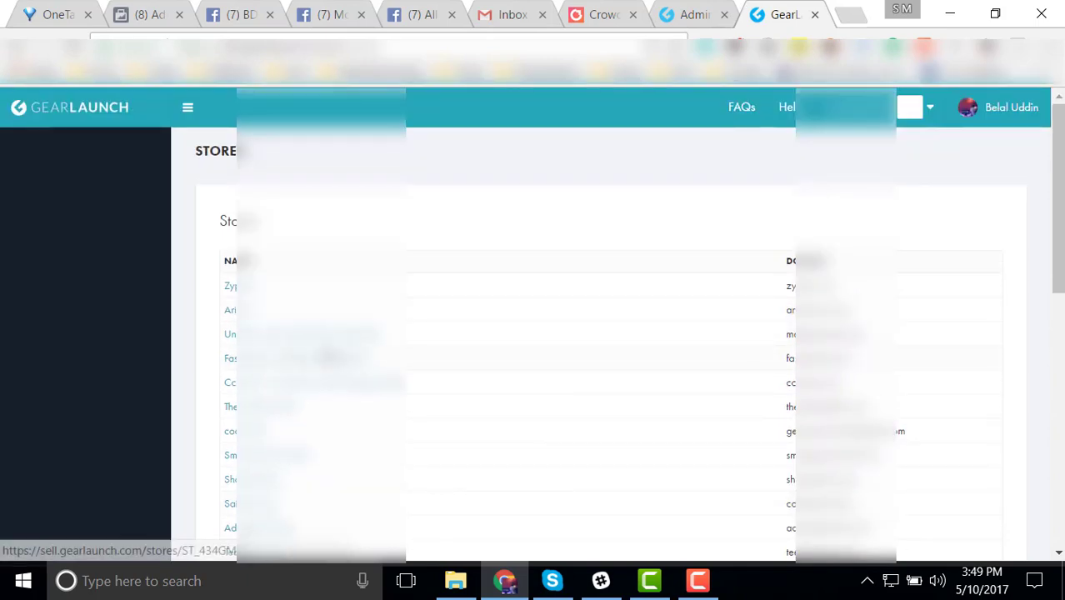
# Open the third store in the stores list and go to its campaign list.
pyautogui.click(325, 341)
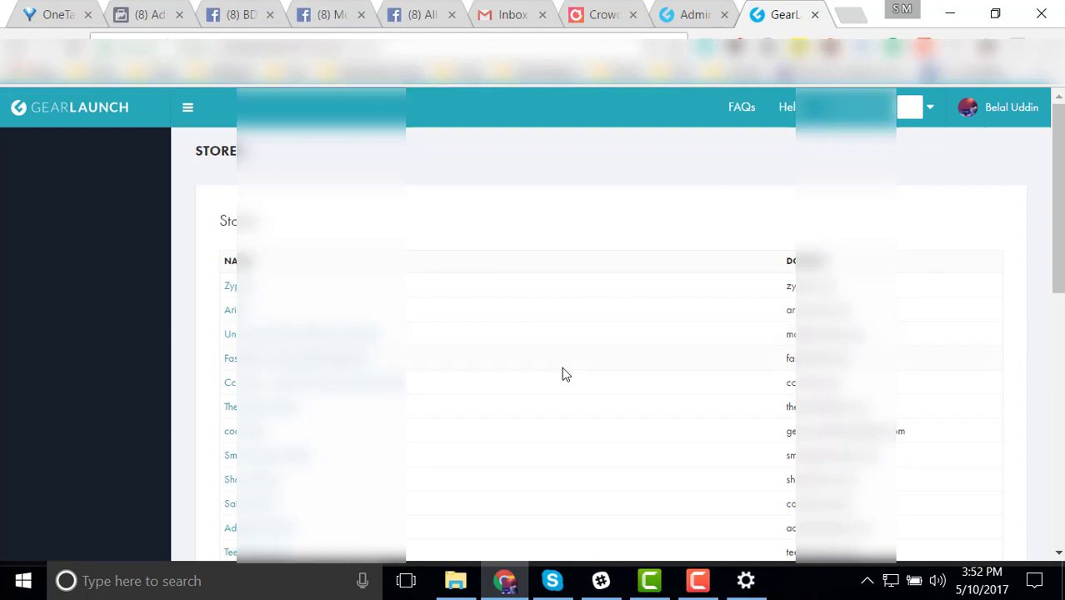
pyautogui.scroll(-10, 570, 373)
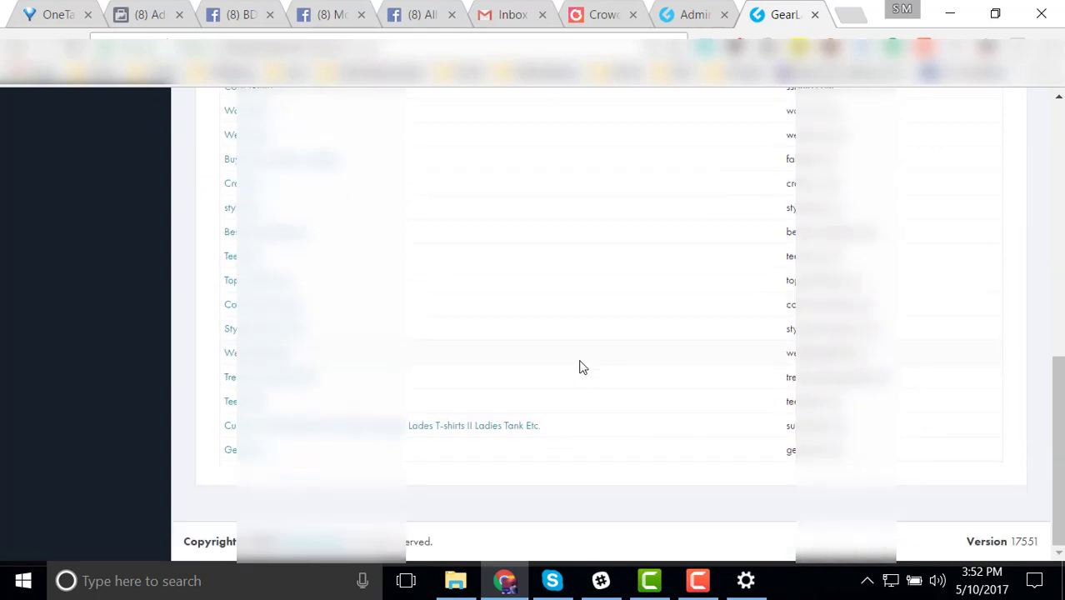
pyautogui.scroll(10, 577, 364)
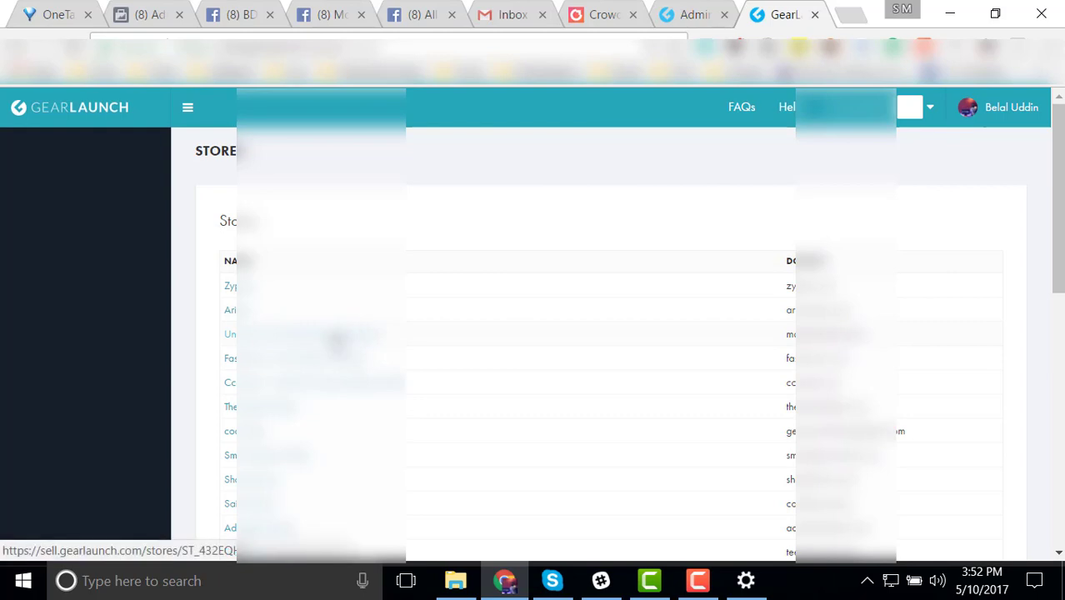
pyautogui.click(337, 341)
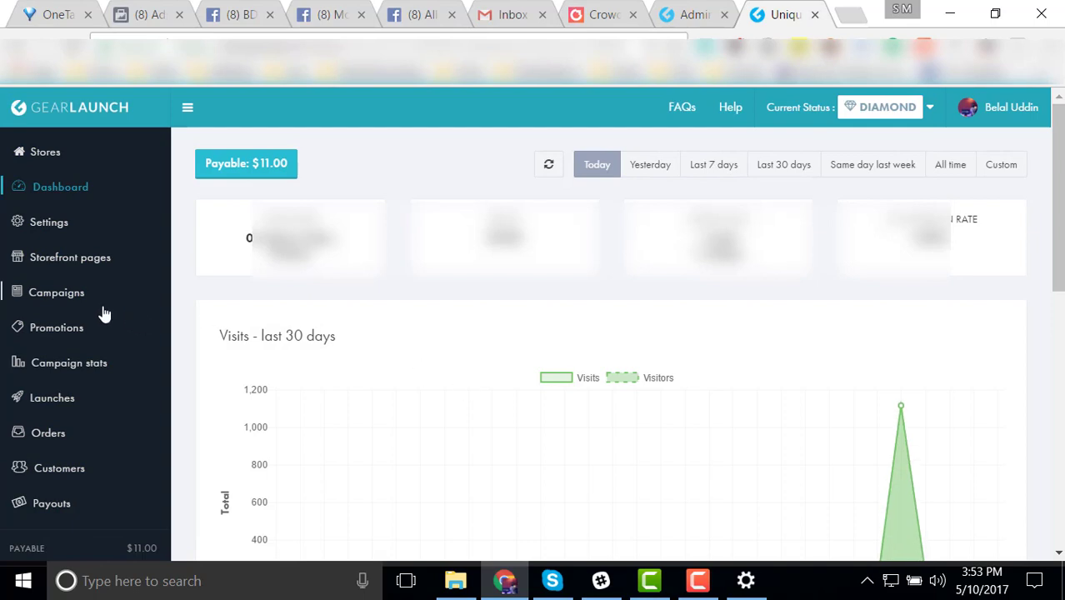
pyautogui.click(74, 297)
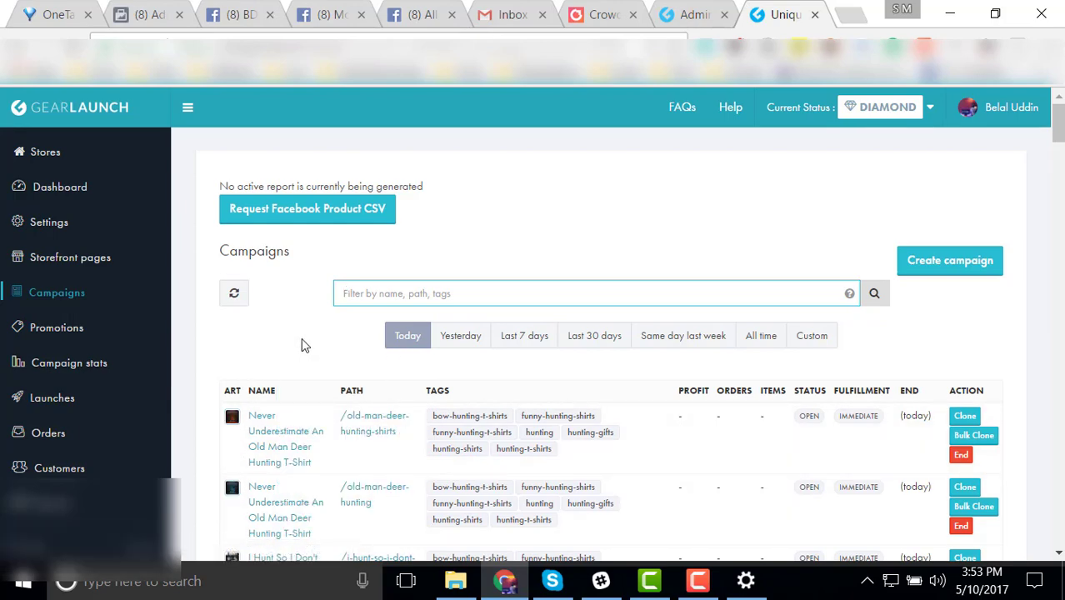
# Open the settings of the "Never Underestimate An Old Man Deer Hunting T-Shirt" campaign with path /old-man-deer-hunting-shirts.
pyautogui.scroll(-1, 292, 343)
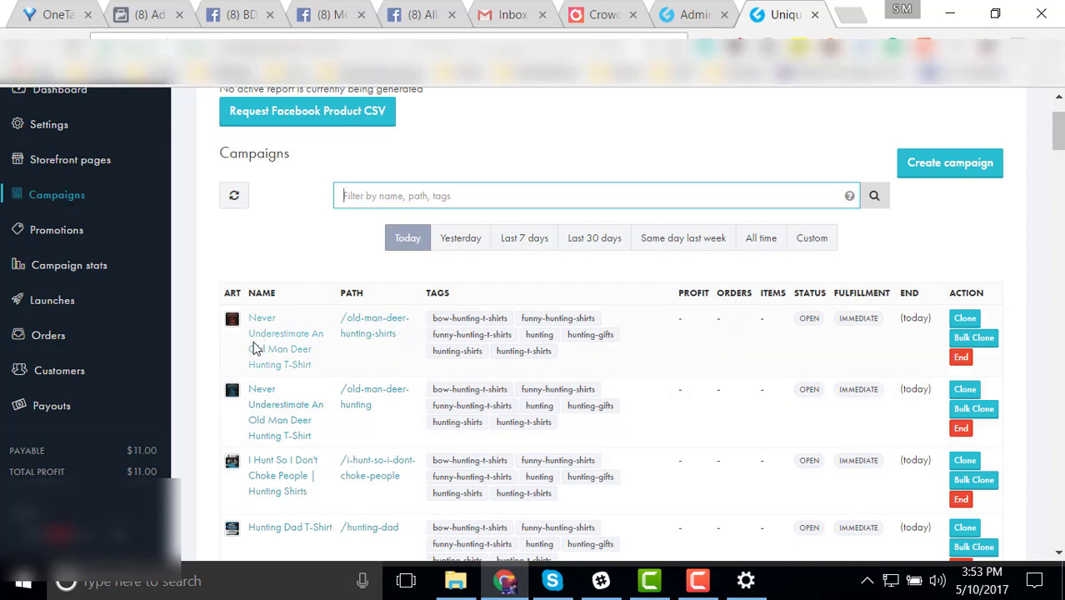
pyautogui.click(283, 346)
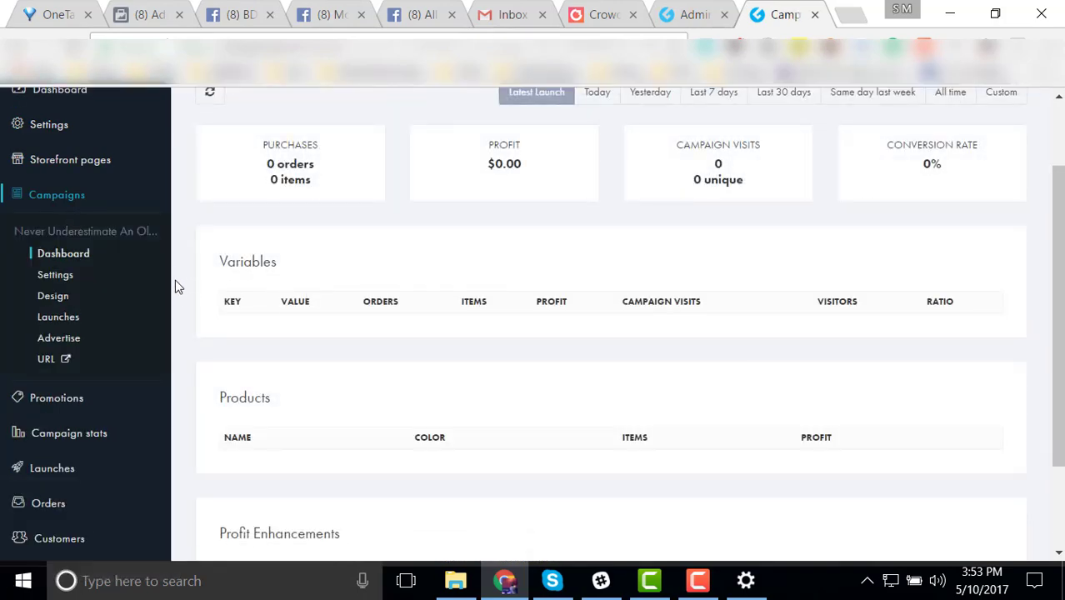
pyautogui.click(67, 283)
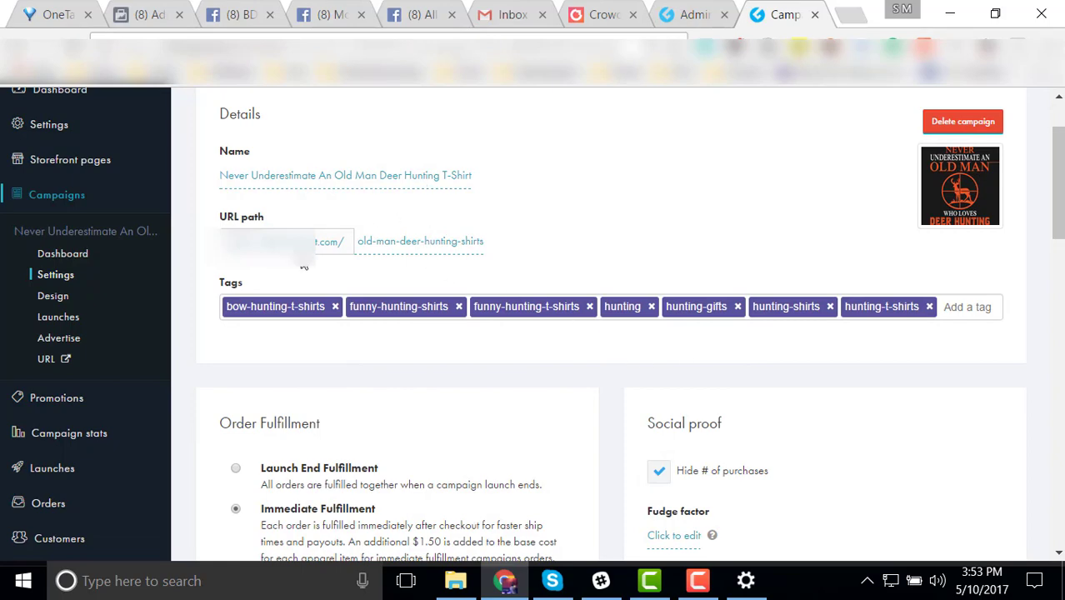
# Review the campaign's design page with its products, prices and colors, and check its launches.
pyautogui.click(67, 304)
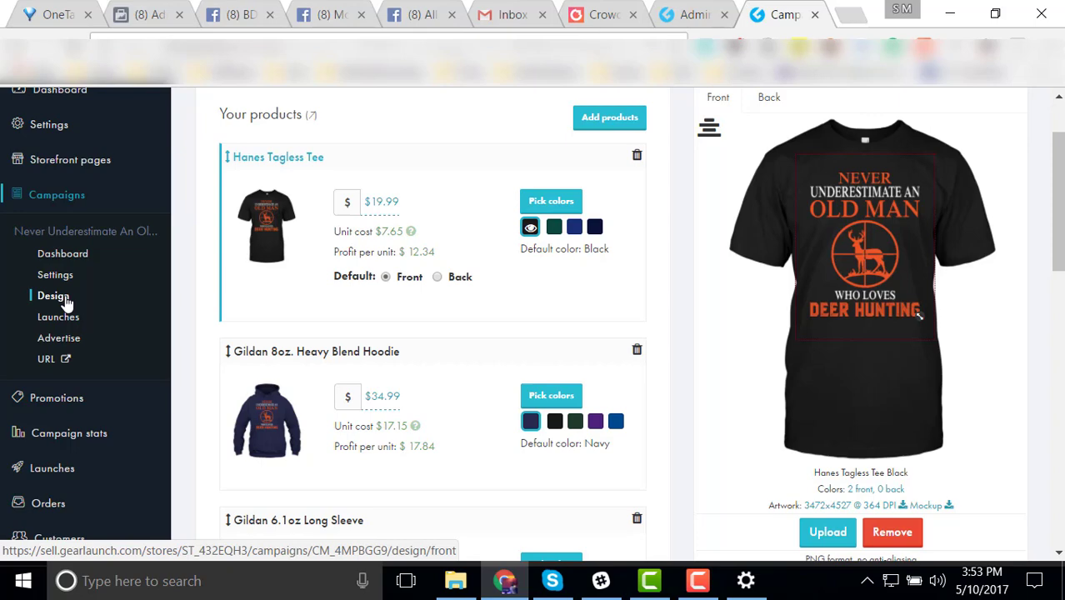
pyautogui.scroll(-5, 424, 334)
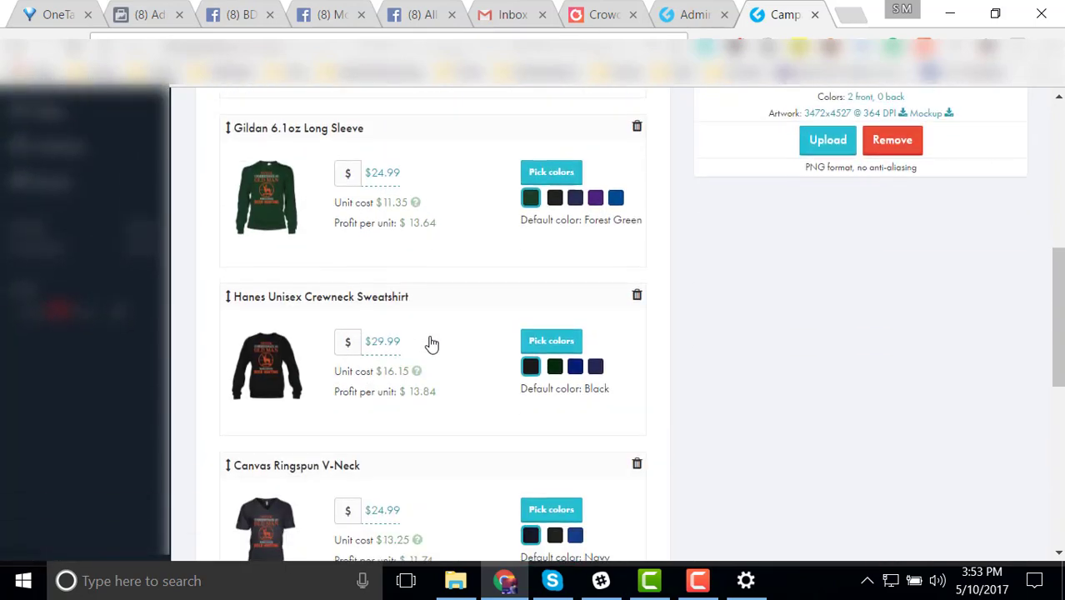
pyautogui.scroll(-7, 429, 346)
pyautogui.scroll(6, 422, 366)
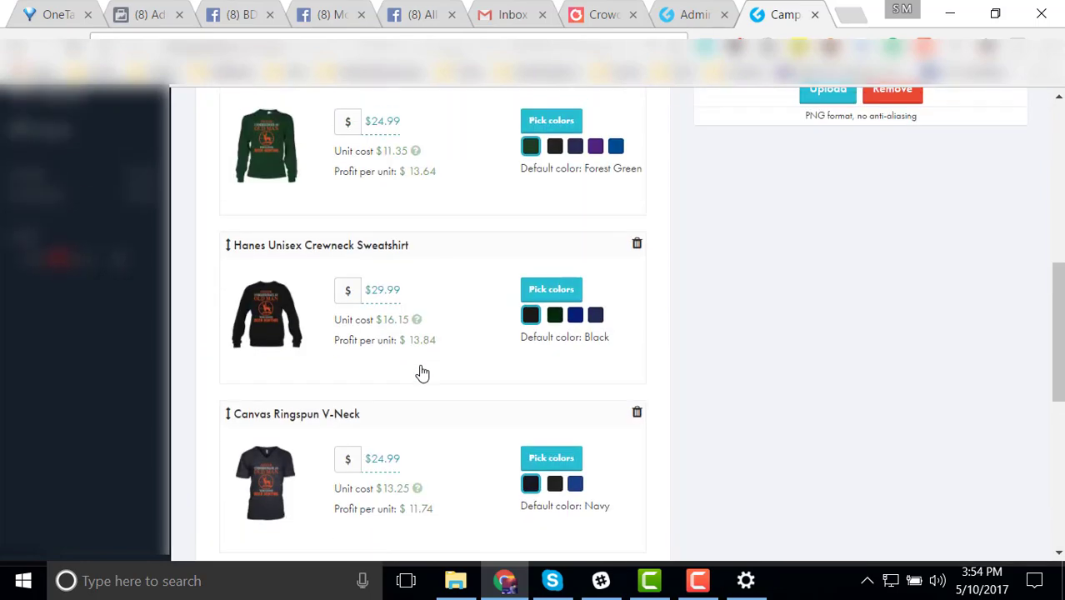
pyautogui.scroll(10, 423, 372)
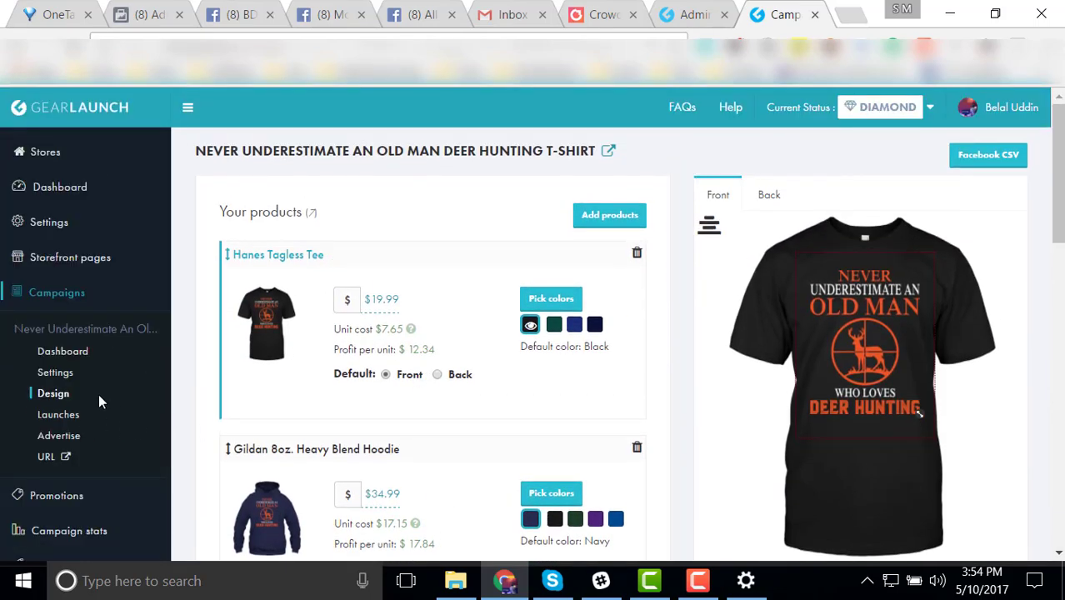
pyautogui.click(66, 420)
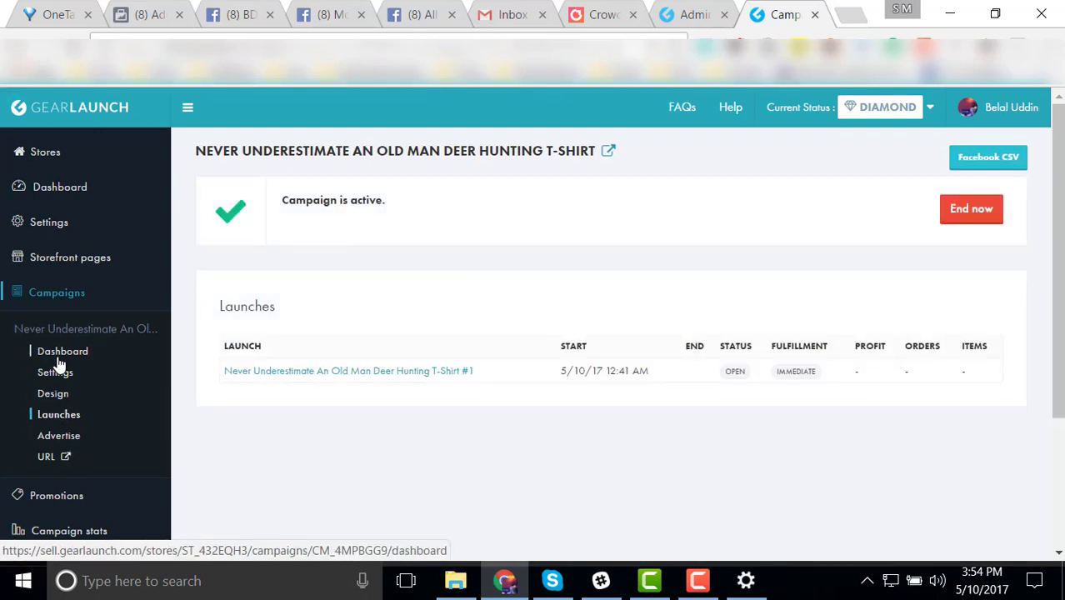
# Bulk clone the /old-man-deer-hunting-shirts campaign from the campaign list, uploading all the artwork files in the folder.
pyautogui.click(55, 293)
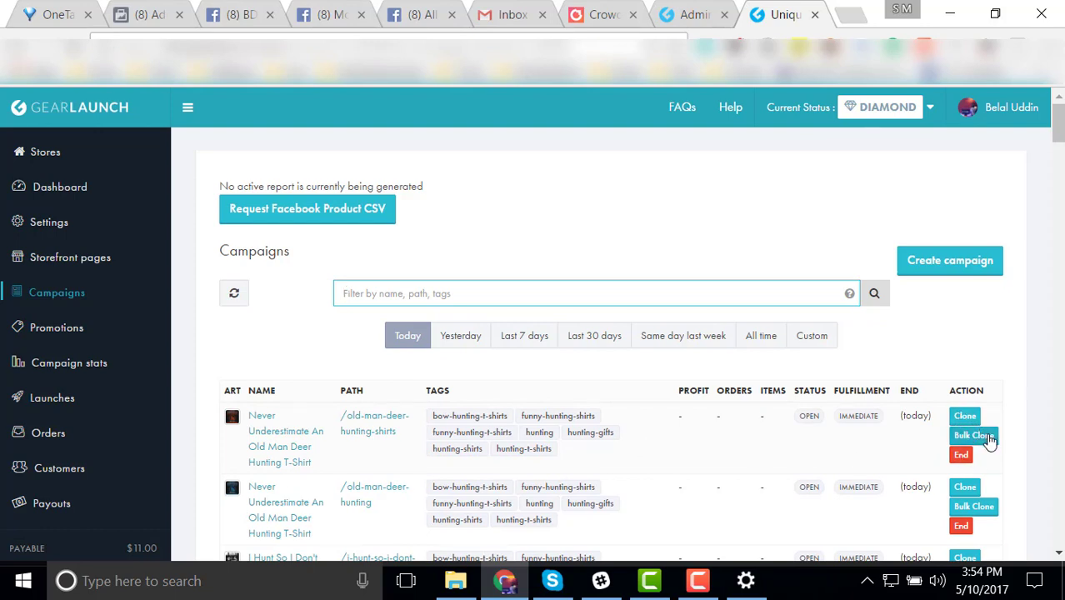
pyautogui.click(989, 441)
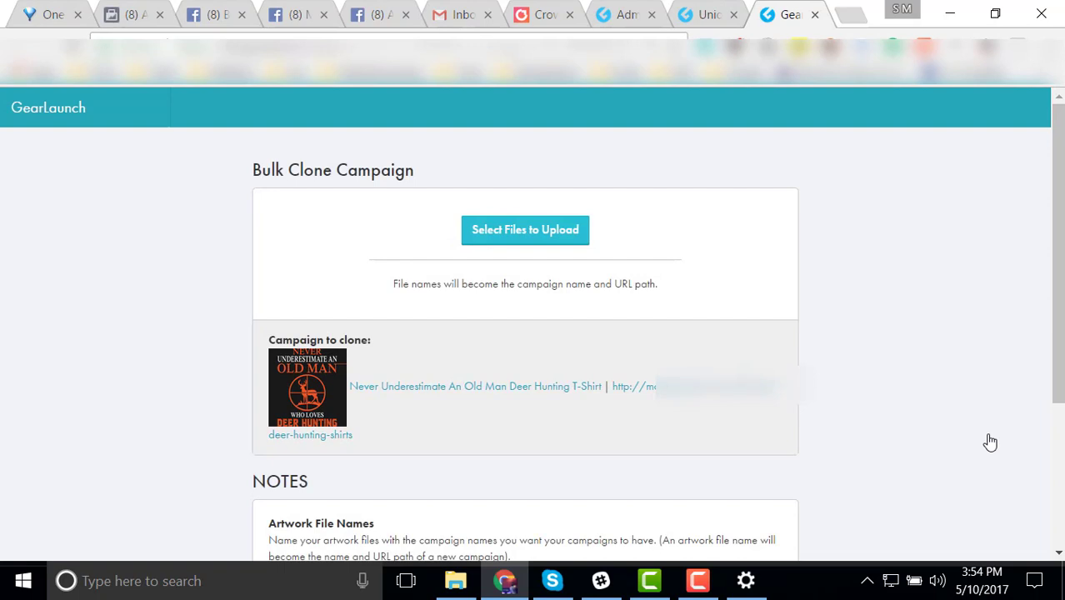
pyautogui.click(560, 230)
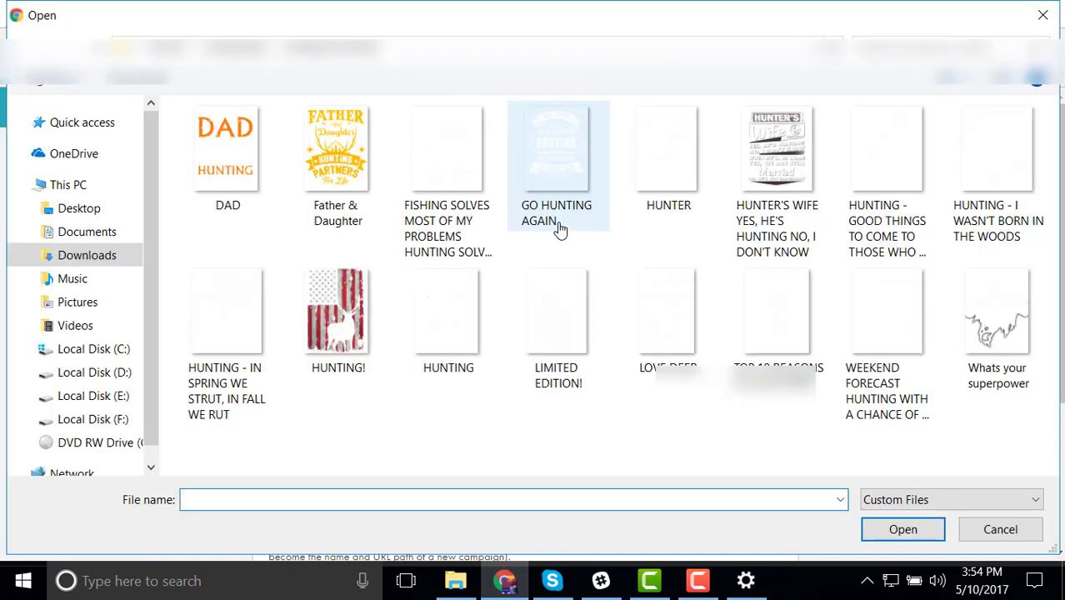
pyautogui.click(247, 170)
pyautogui.hotkey('ctrl', 'a')
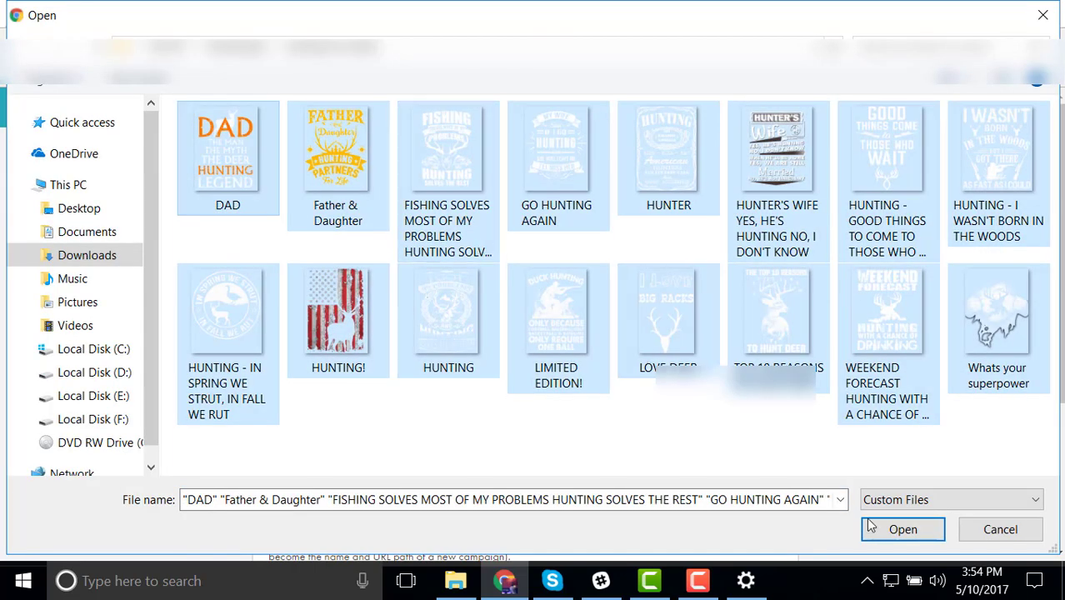
pyautogui.click(901, 530)
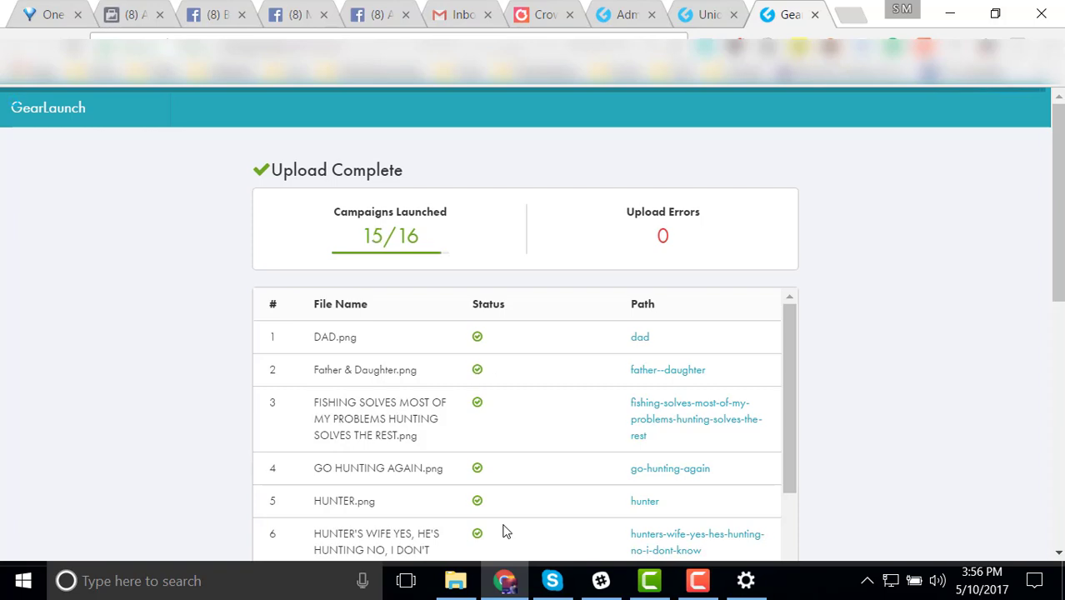
# Open the campaign cloned from DAD.png in a new tab from the upload results.
pyautogui.scroll(-1, 504, 532)
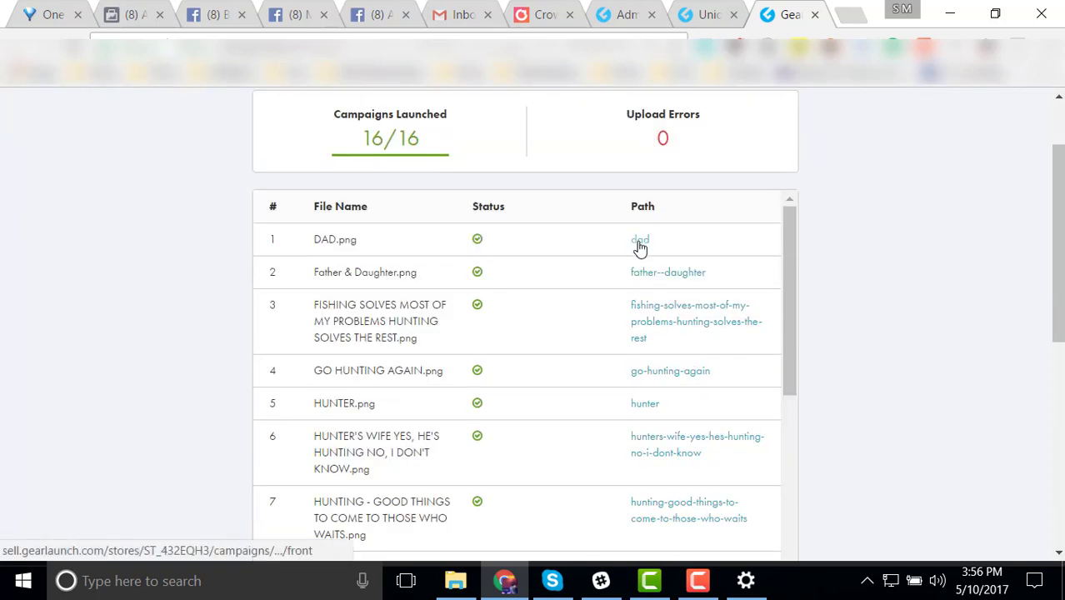
pyautogui.rightClick(639, 240)
pyautogui.click(671, 253)
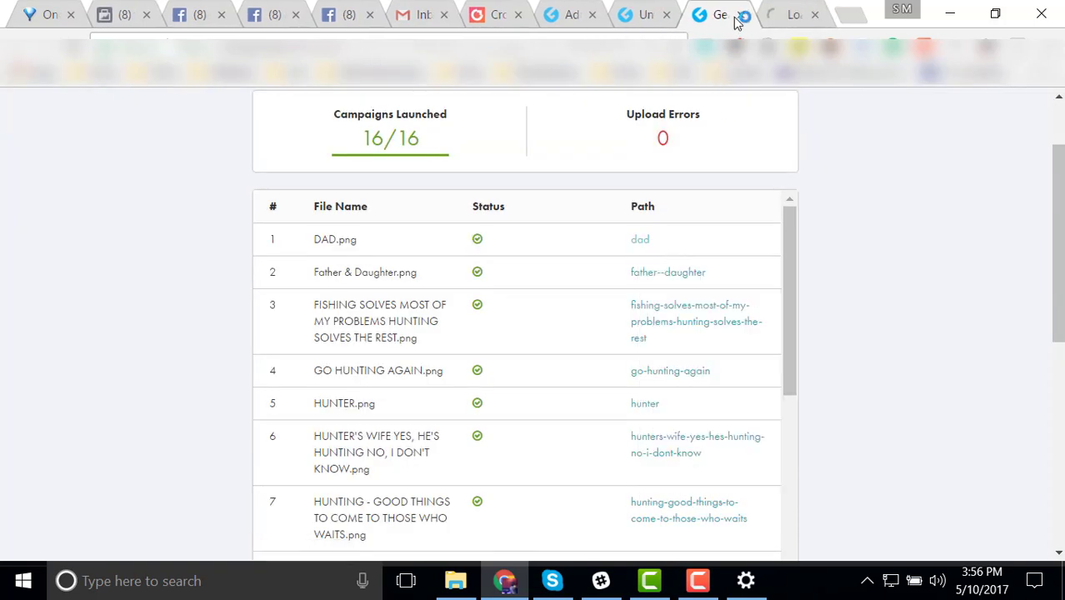
pyautogui.click(781, 7)
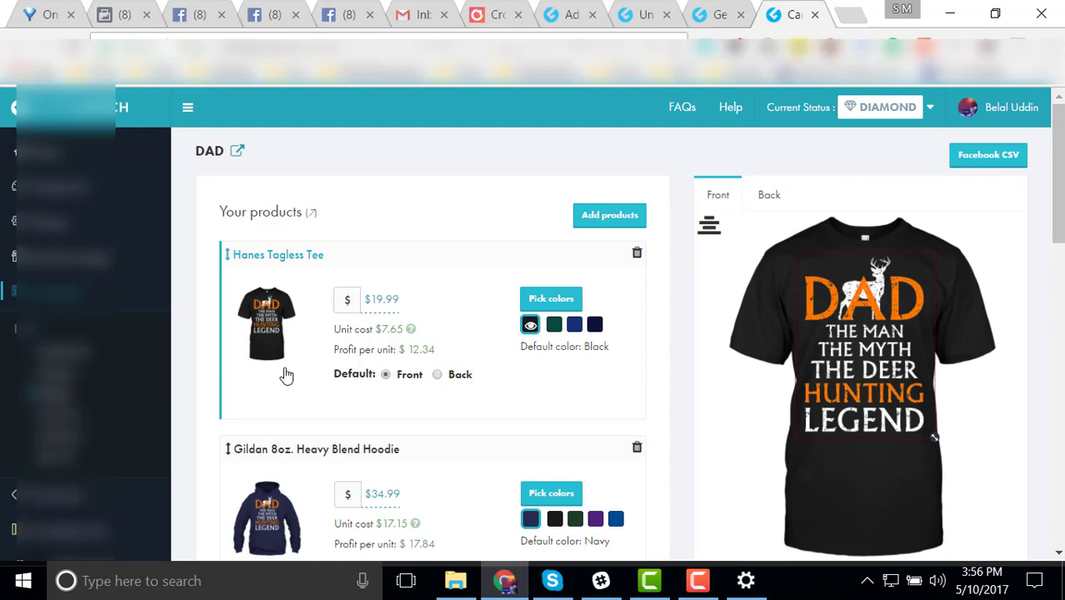
# Examine the DAD campaign's products, checking the artwork placement, prices and colors from the Hanes tee to the 11"x17" poster.
pyautogui.scroll(-5, 284, 377)
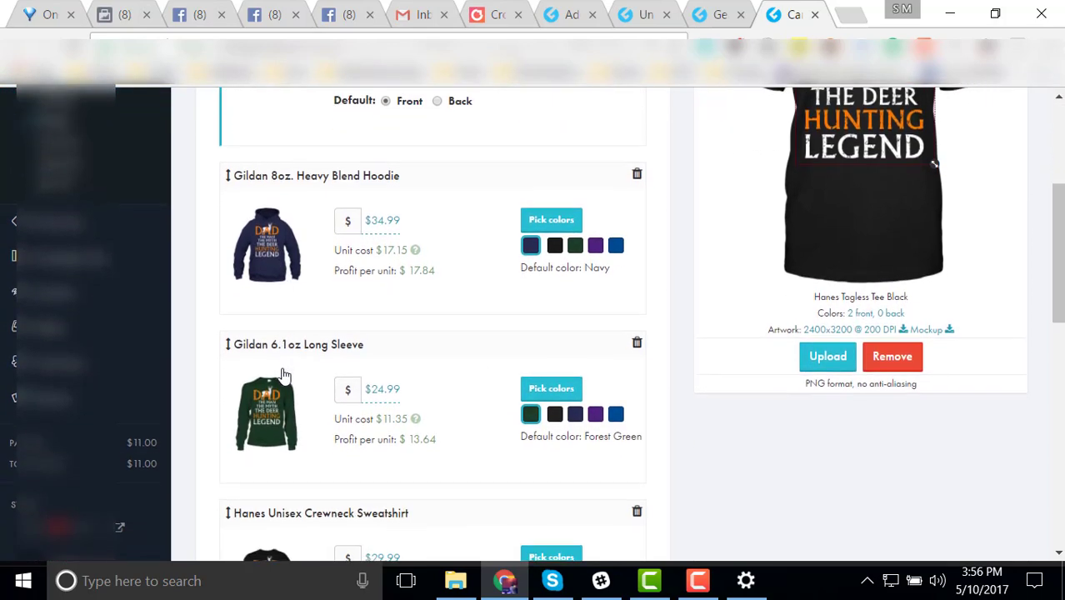
pyautogui.scroll(-5, 284, 377)
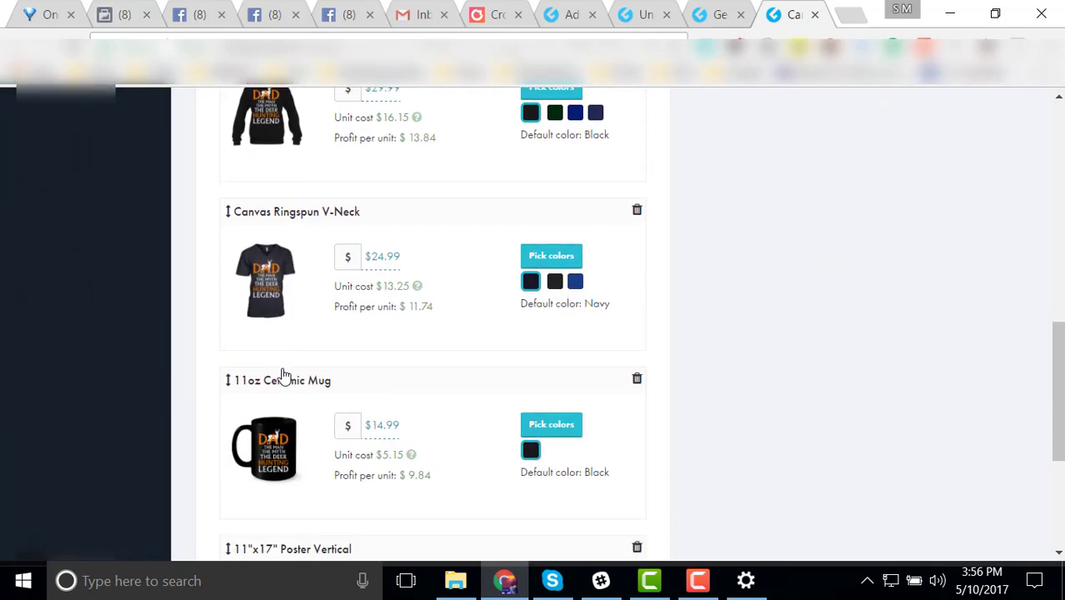
pyautogui.scroll(-2, 284, 376)
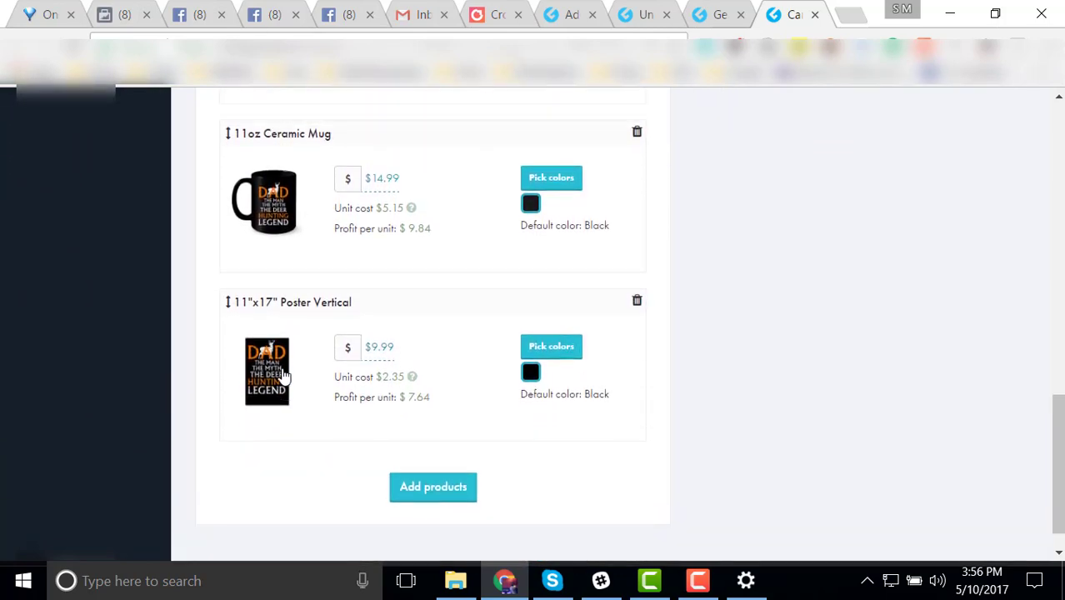
pyautogui.scroll(1, 284, 376)
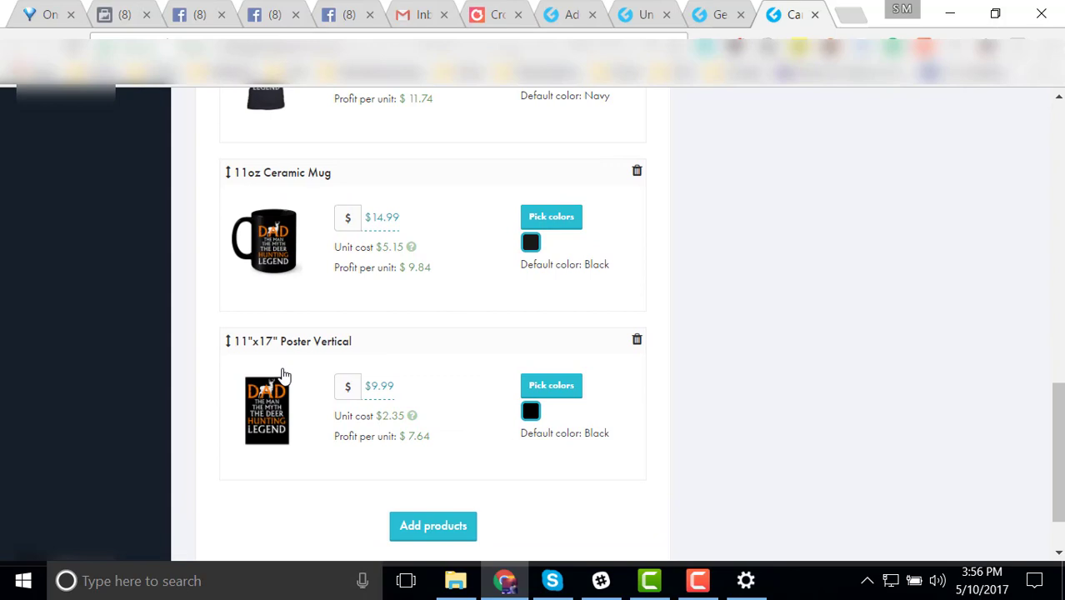
pyautogui.scroll(1, 284, 377)
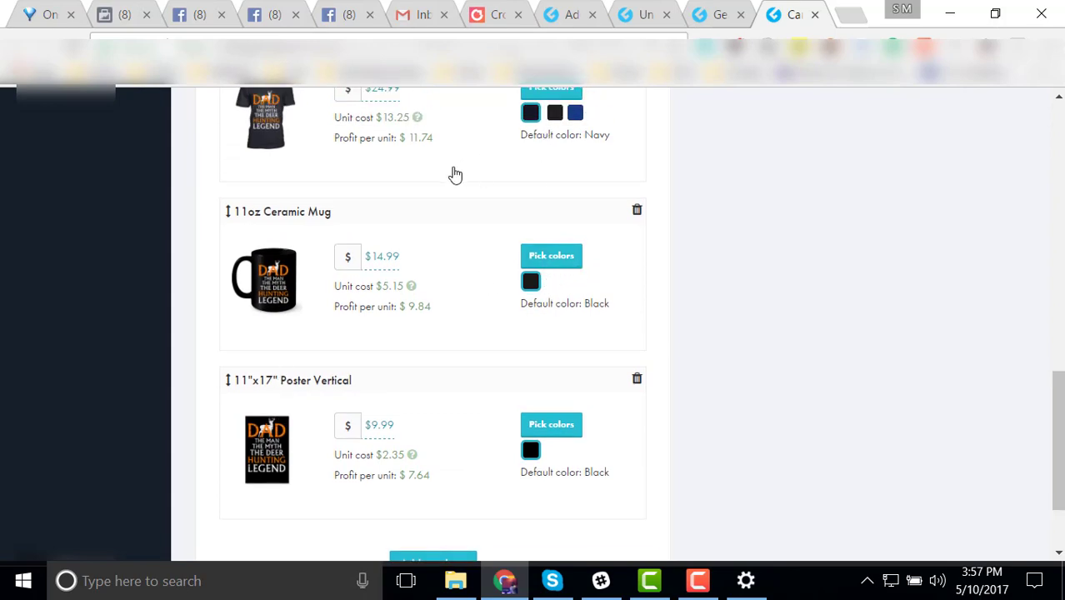
pyautogui.scroll(8, 455, 175)
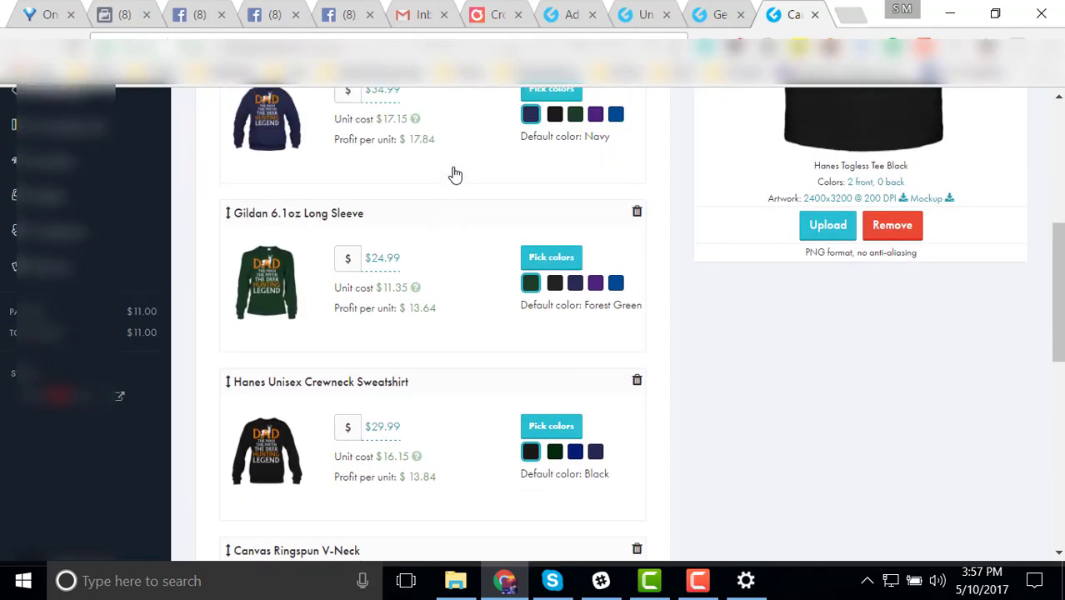
pyautogui.scroll(5, 455, 175)
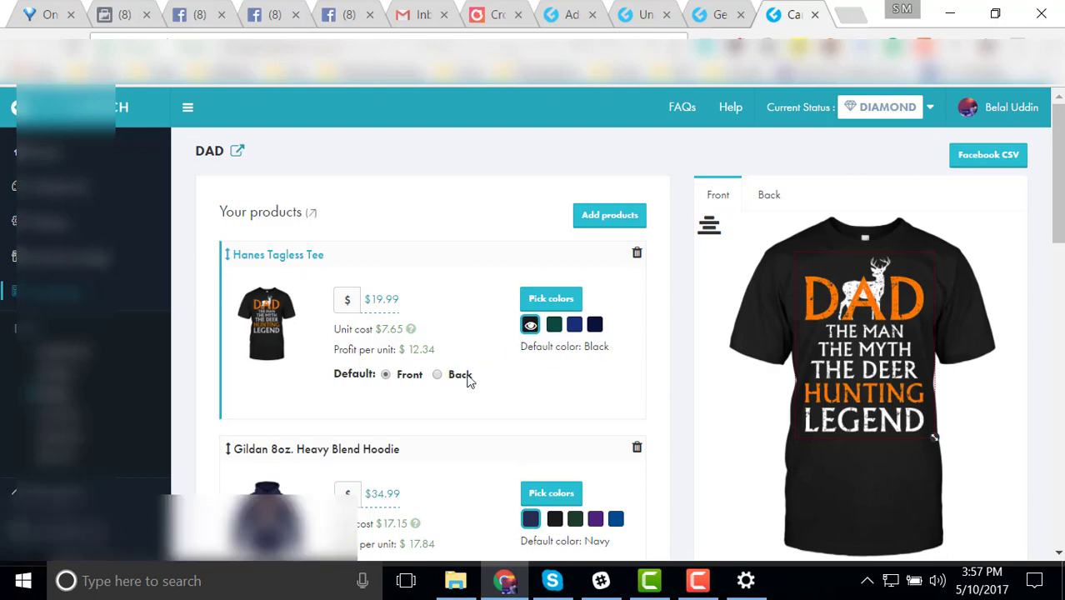
# Close the clone tabs and reload the store's campaign list to preview the new campaigns' artwork.
pyautogui.click(814, 15)
pyautogui.click(813, 14)
pyautogui.click(72, 298)
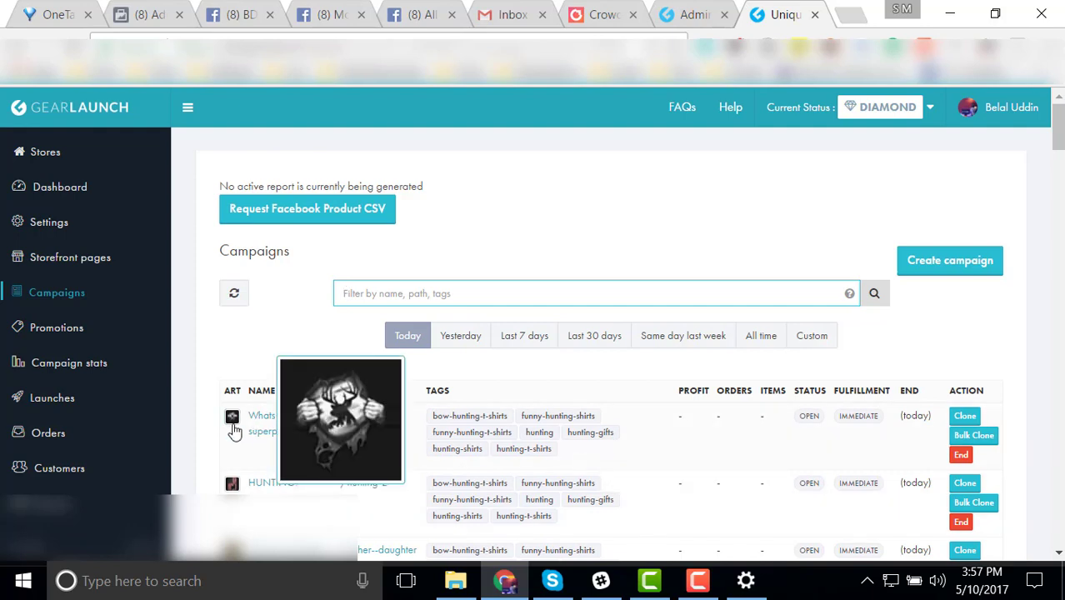
pyautogui.moveTo(232, 485)
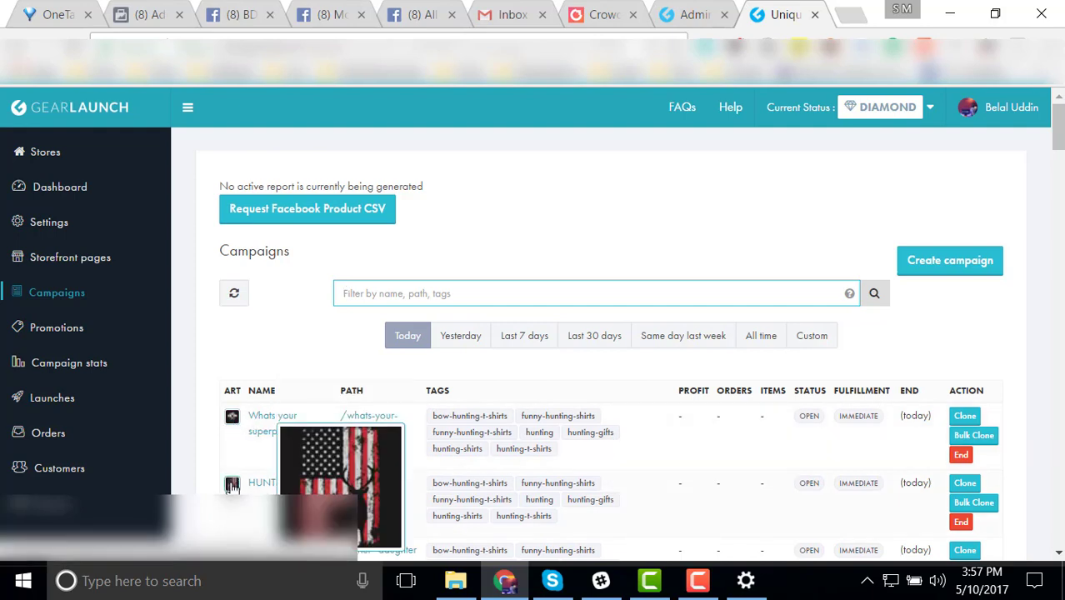
pyautogui.scroll(-1, 258, 471)
pyautogui.moveTo(233, 457)
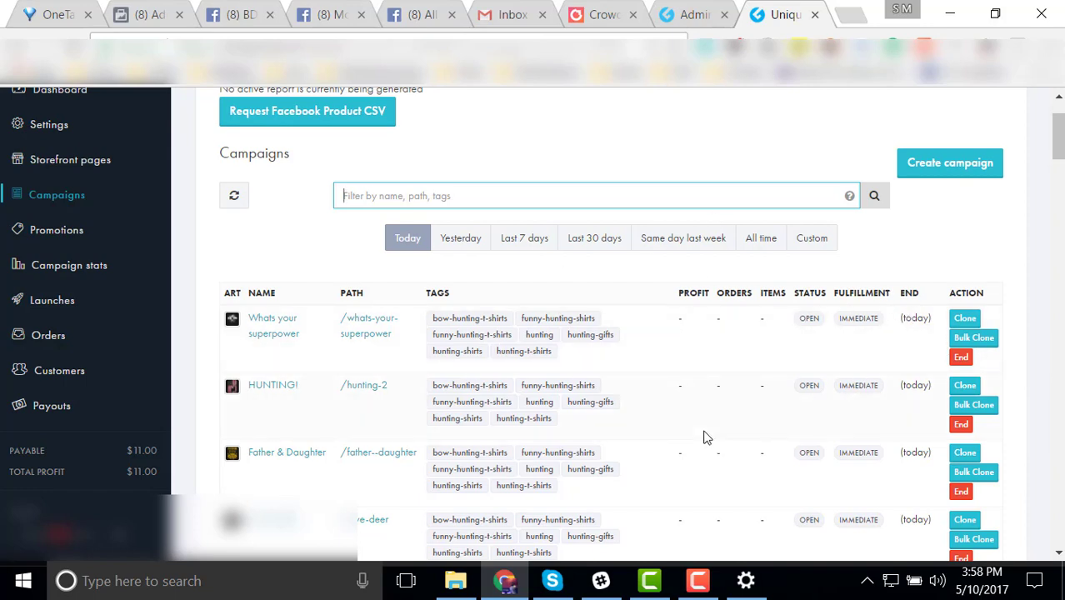
# Open the HUNTING! campaign's storefront page, /hunting-2, in a new tab.
pyautogui.scroll(1, 356, 414)
pyautogui.rightClick(360, 403)
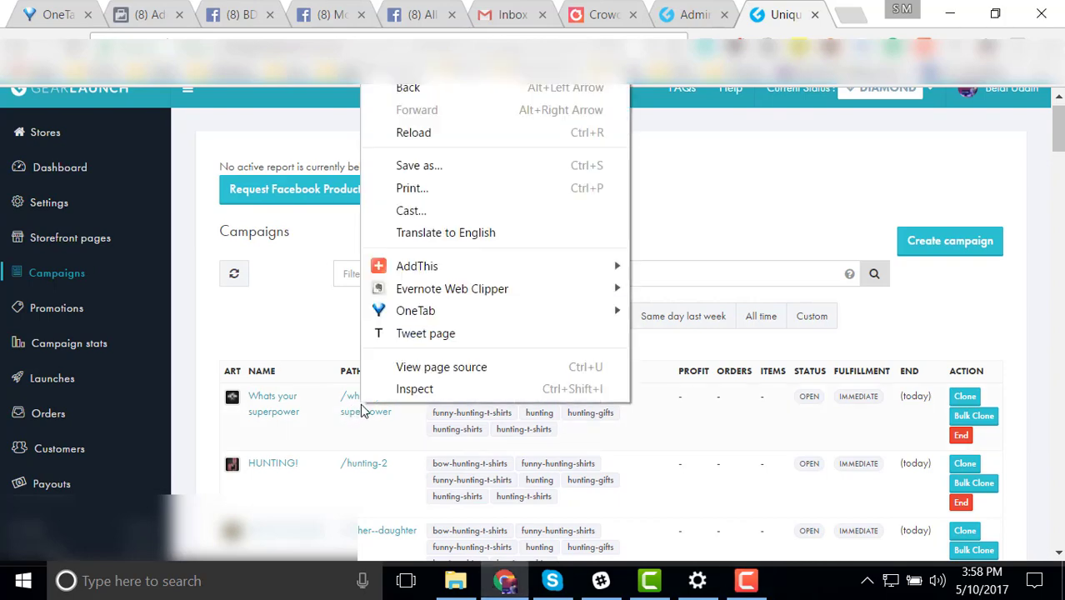
pyautogui.click(300, 355)
pyautogui.rightClick(371, 461)
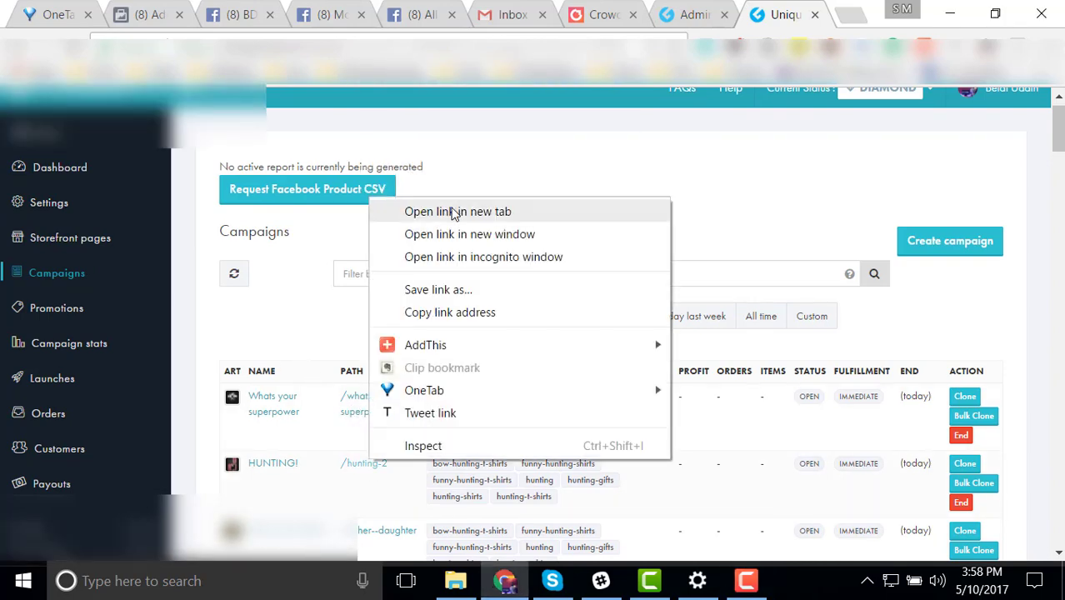
pyautogui.click(454, 211)
pyautogui.click(776, 7)
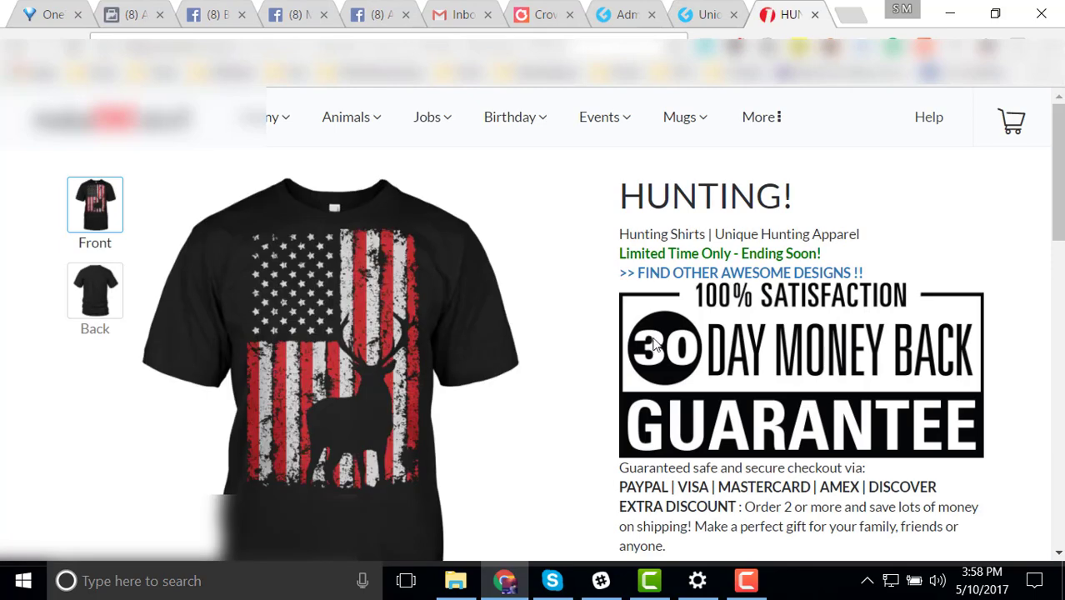
# Examine the HUNTING! product page, including its shirt image, description, product style, color and size options.
pyautogui.scroll(-1, 583, 316)
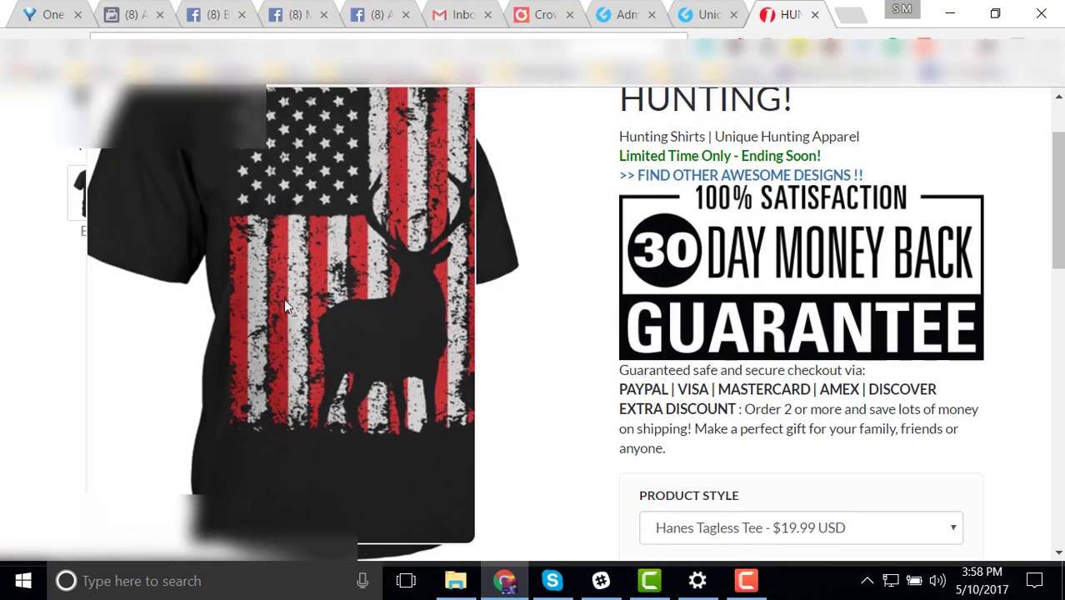
pyautogui.scroll(1, 740, 324)
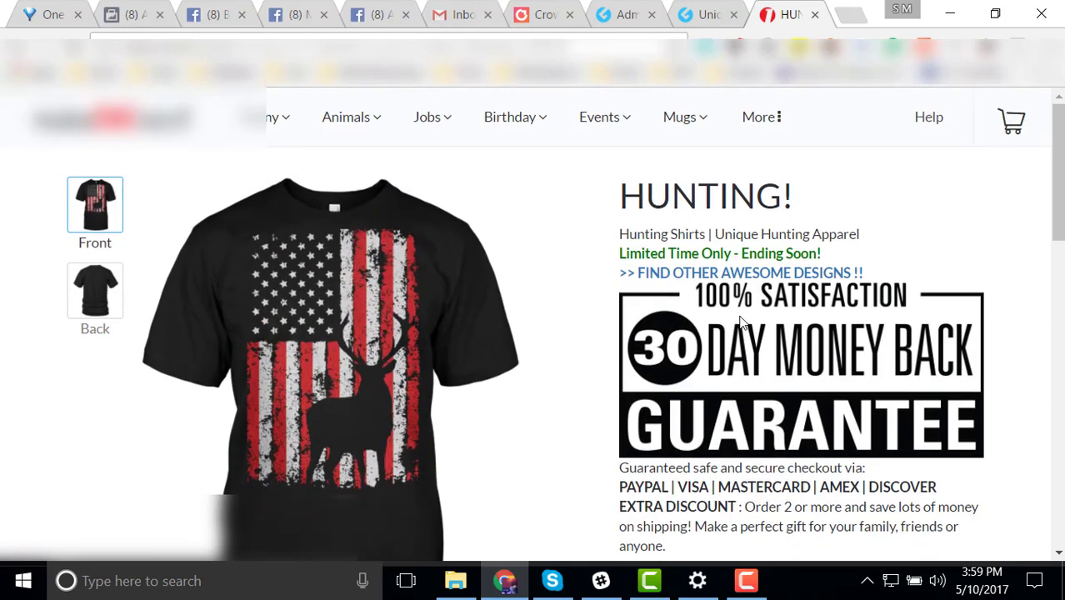
pyautogui.scroll(-1, 715, 274)
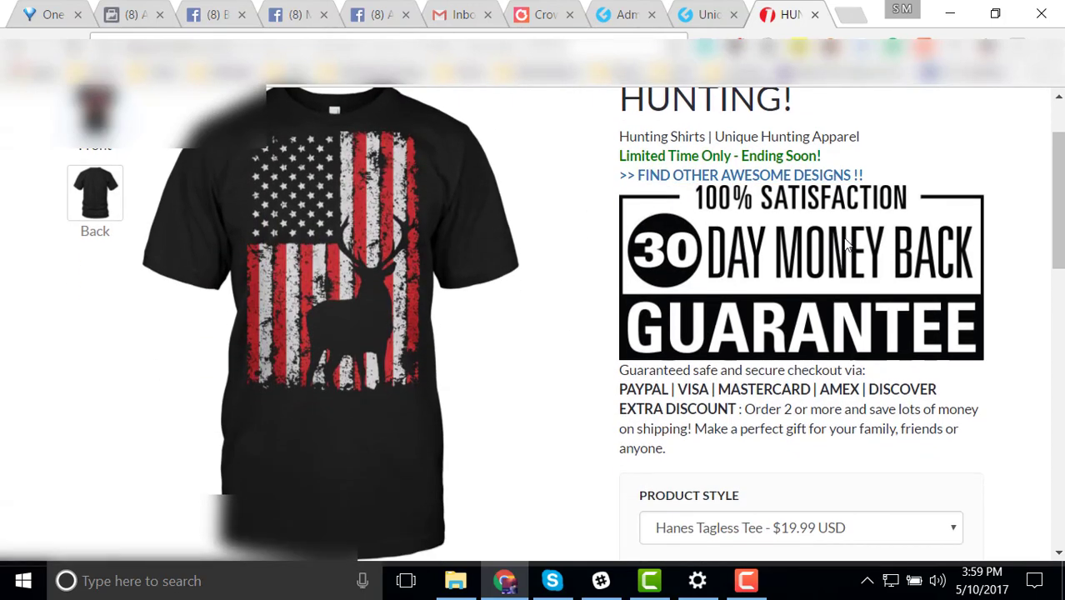
pyautogui.scroll(-7, 967, 207)
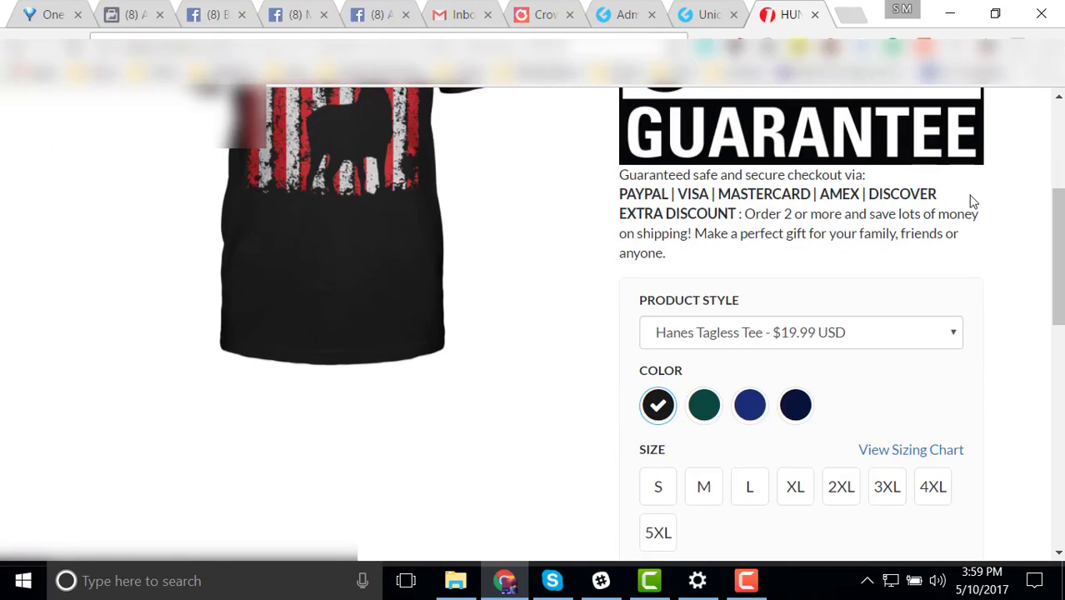
pyautogui.scroll(7, 940, 282)
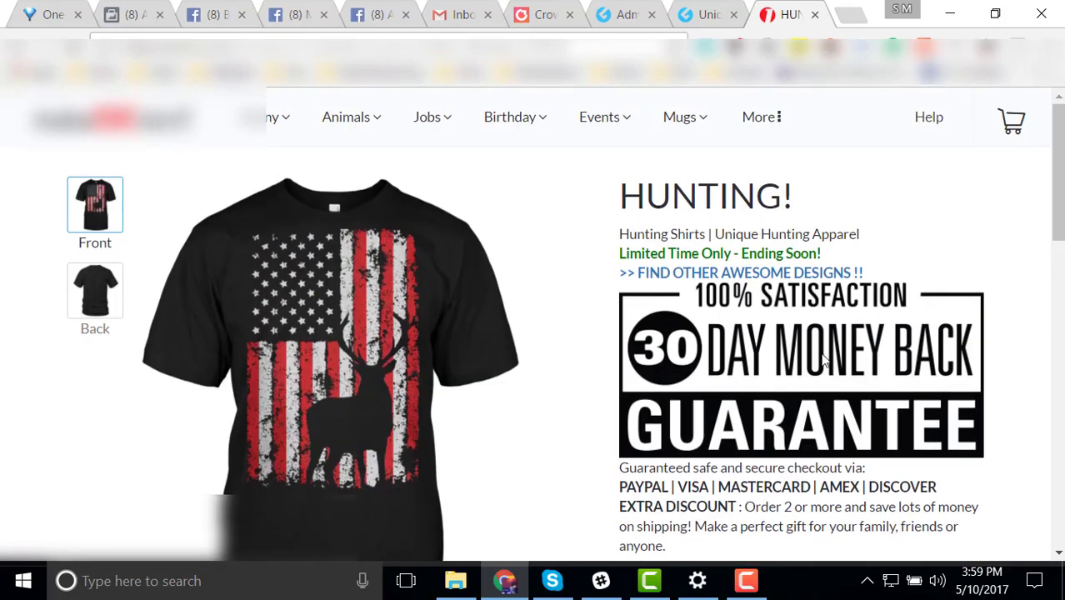